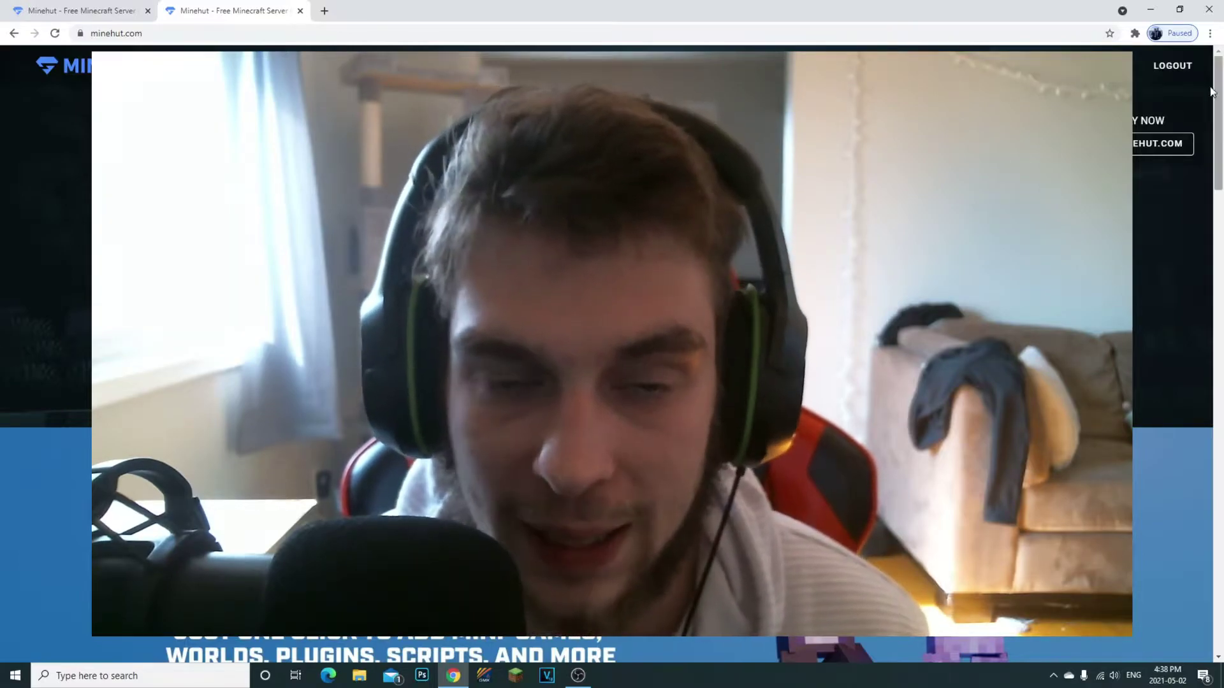
Log out of the Minehut account and open the login form.
click(1175, 73)
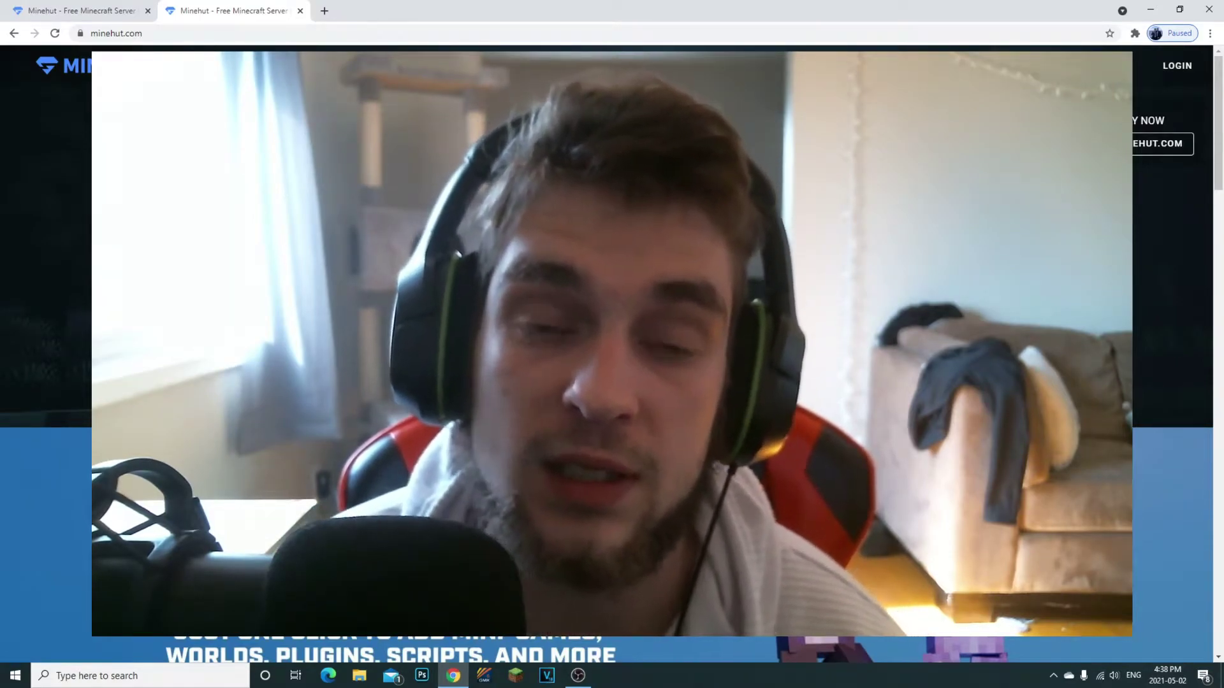
click(1177, 66)
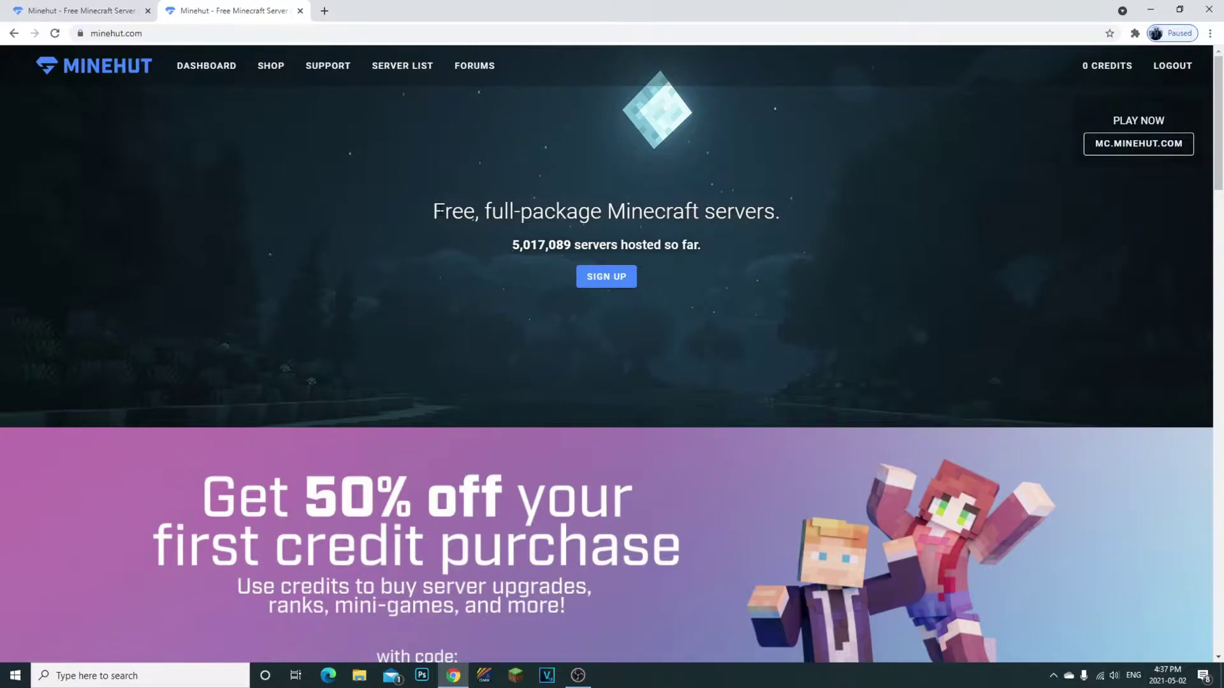
drag(443, 210, 532, 218)
click(529, 223)
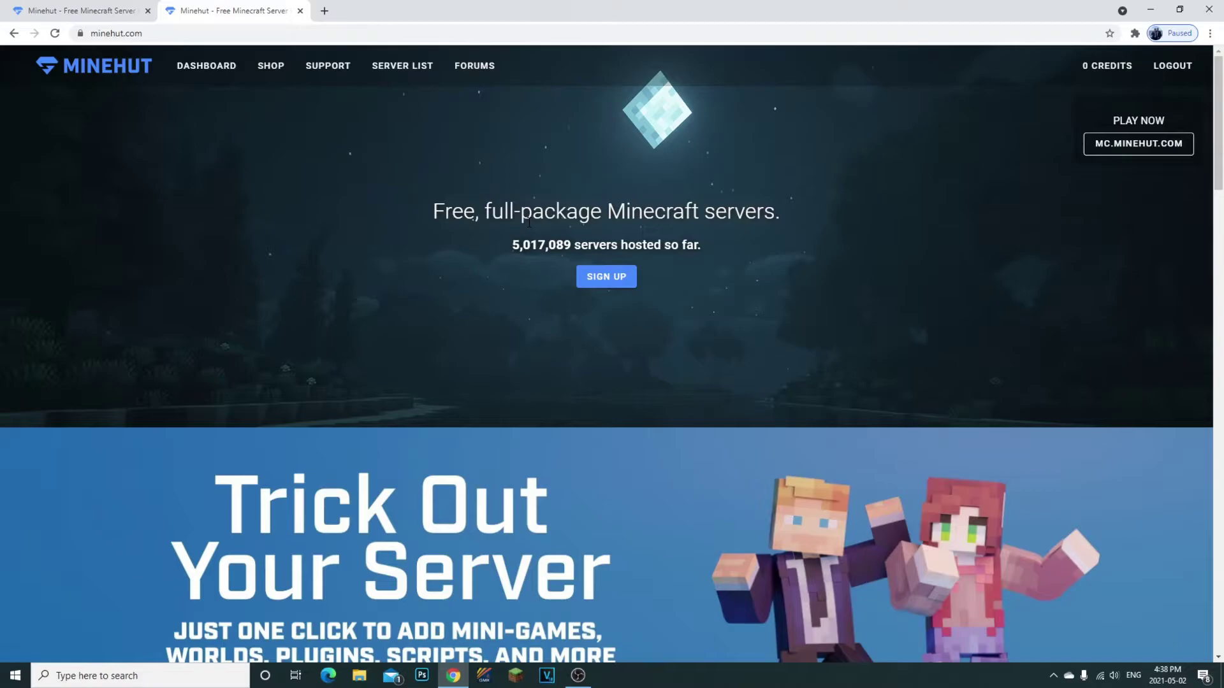
drag(464, 214, 571, 192)
click(491, 193)
drag(433, 212, 507, 209)
click(507, 211)
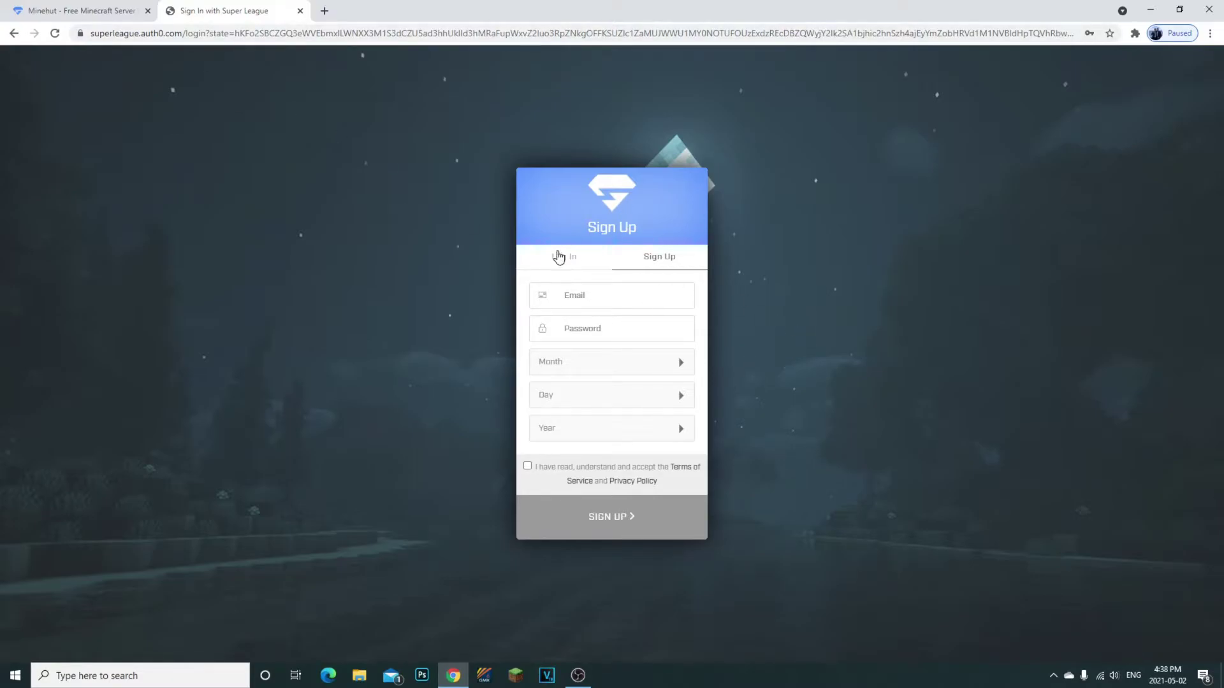
Create a new Minehut server named YtTuotrial.
click(68, 5)
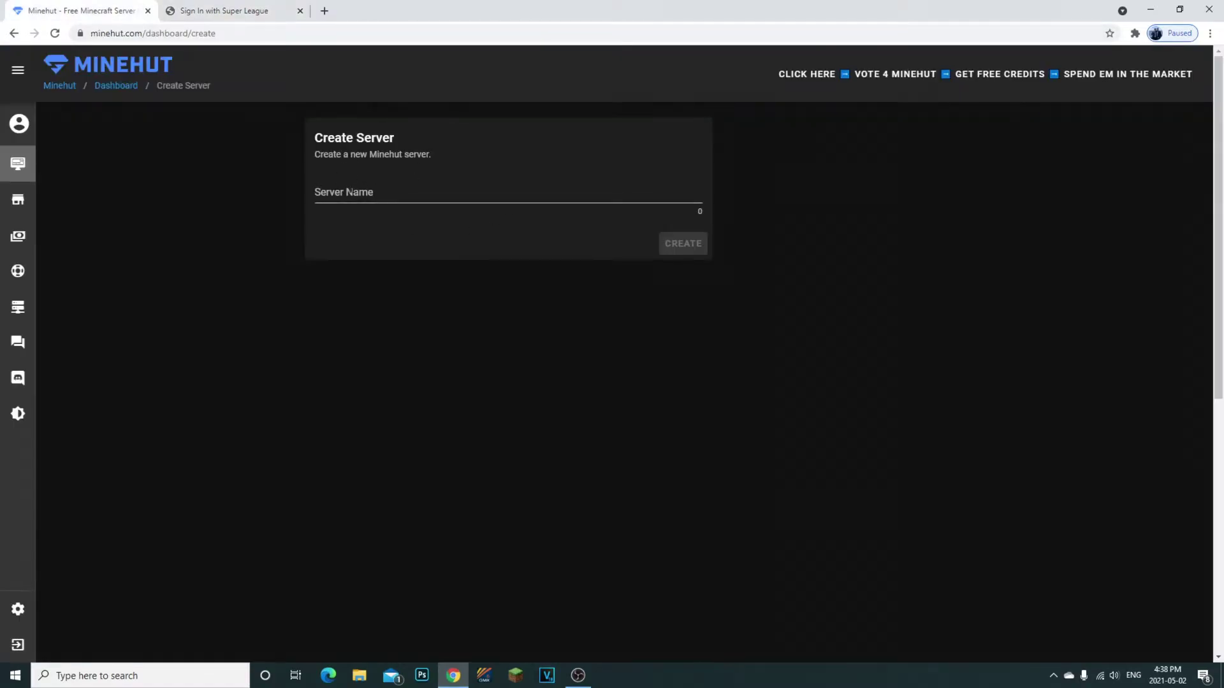
click(485, 195)
click(860, 166)
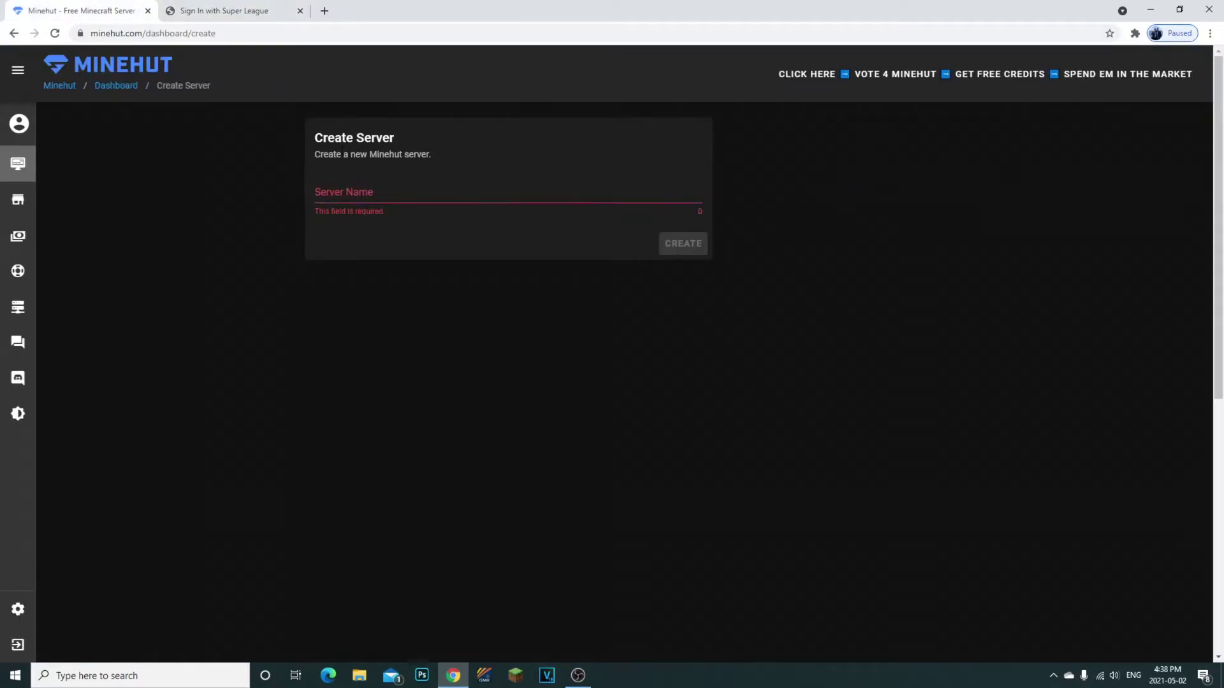
mouse_move(346, 137)
mouse_down()
mouse_move(314, 139)
mouse_move(413, 143)
mouse_move(344, 137)
mouse_up()
click(349, 147)
click(382, 194)
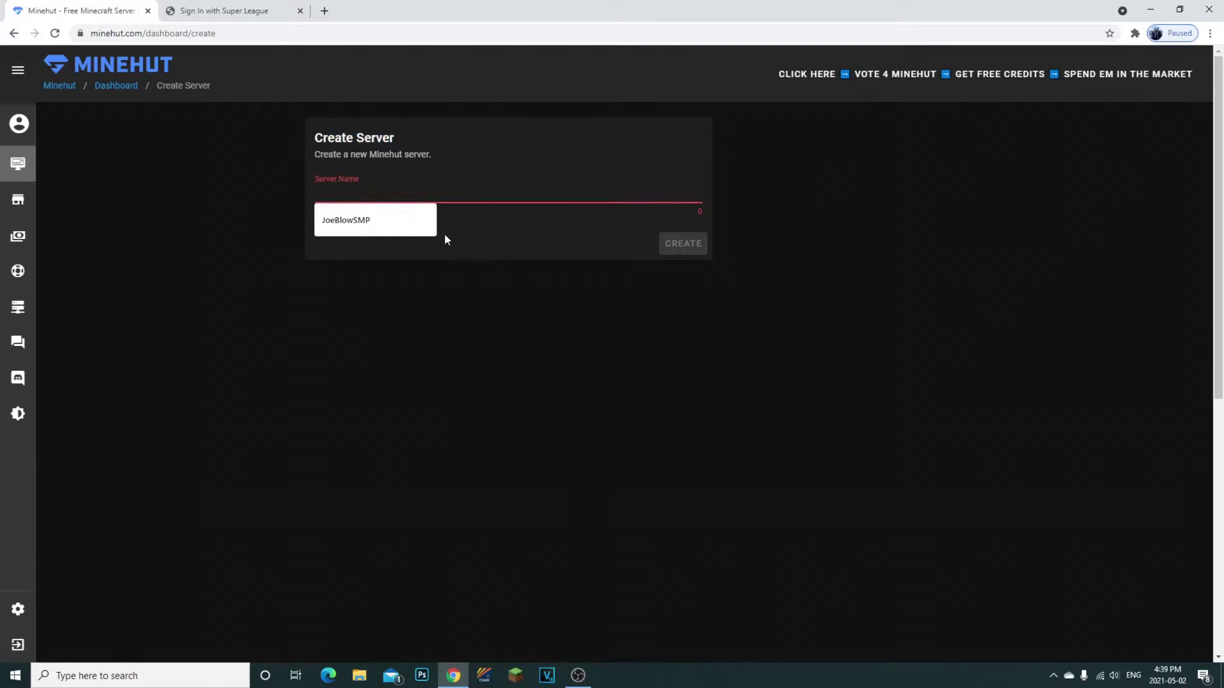
click(518, 218)
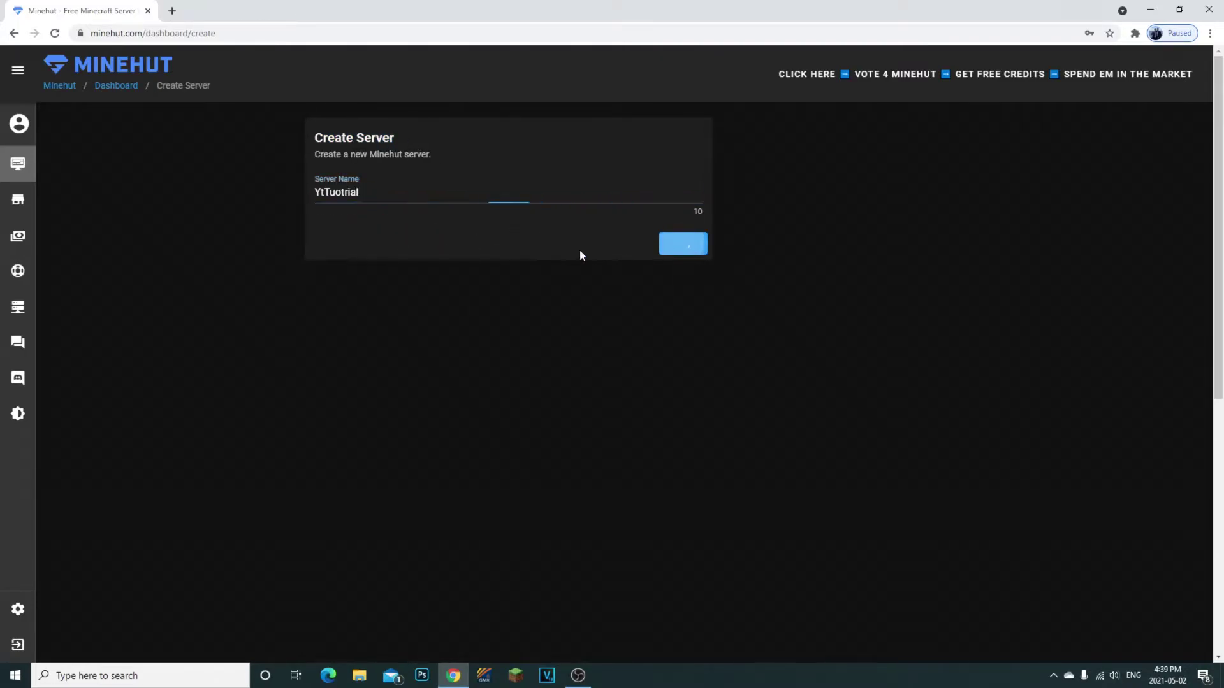
key(Return)
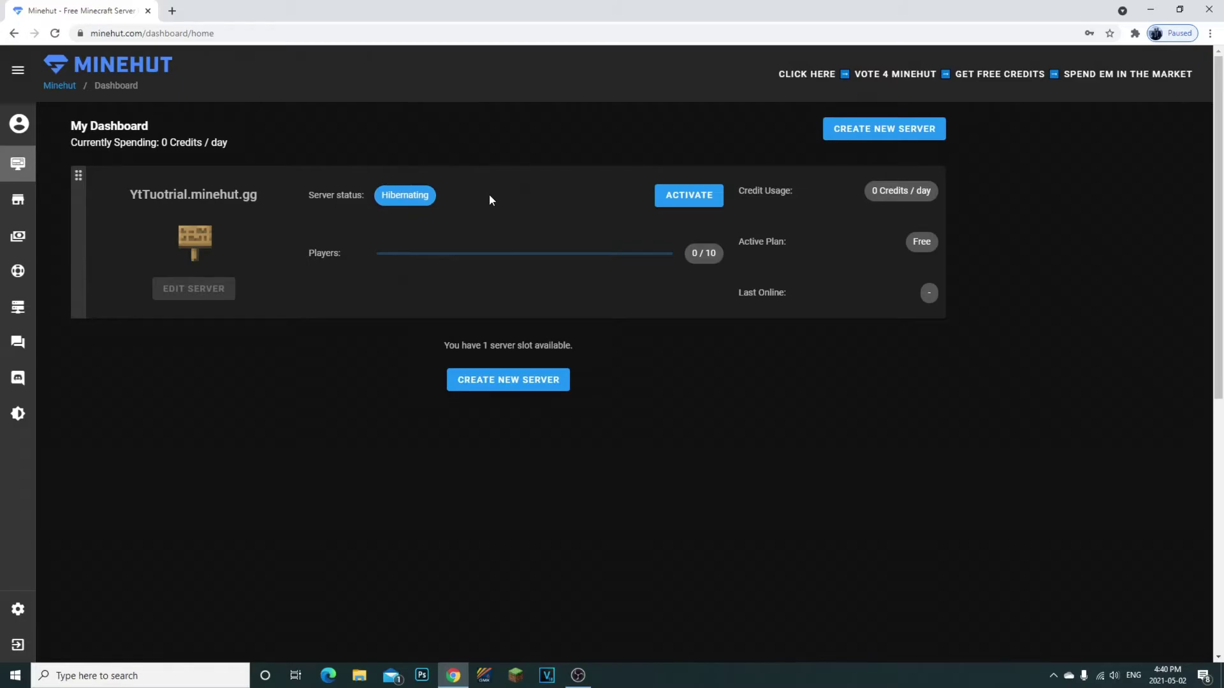
Examine the new server's address and the available server slots on the dashboard.
drag(157, 199, 219, 198)
double_click(216, 198)
click(210, 199)
double_click(180, 199)
click(180, 199)
click(236, 194)
double_click(175, 195)
click(536, 225)
drag(454, 346, 524, 346)
click(575, 348)
Activate the YtTuotrial server and continue to its management page once it is online.
click(679, 198)
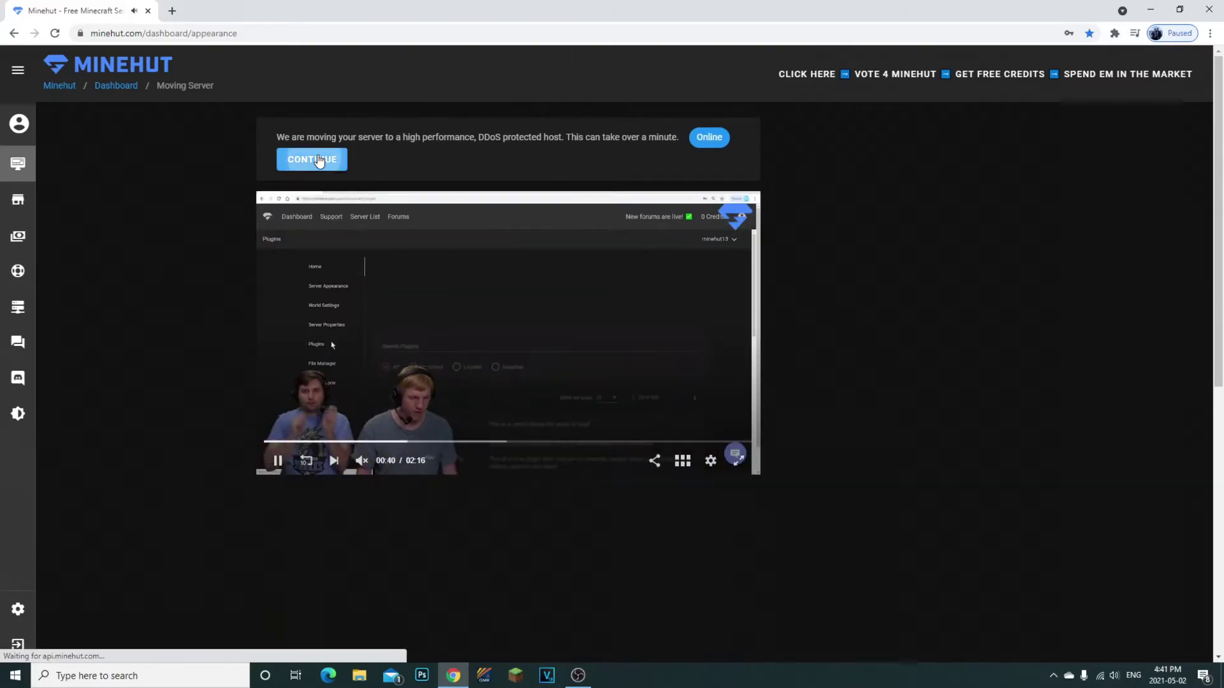
click(319, 160)
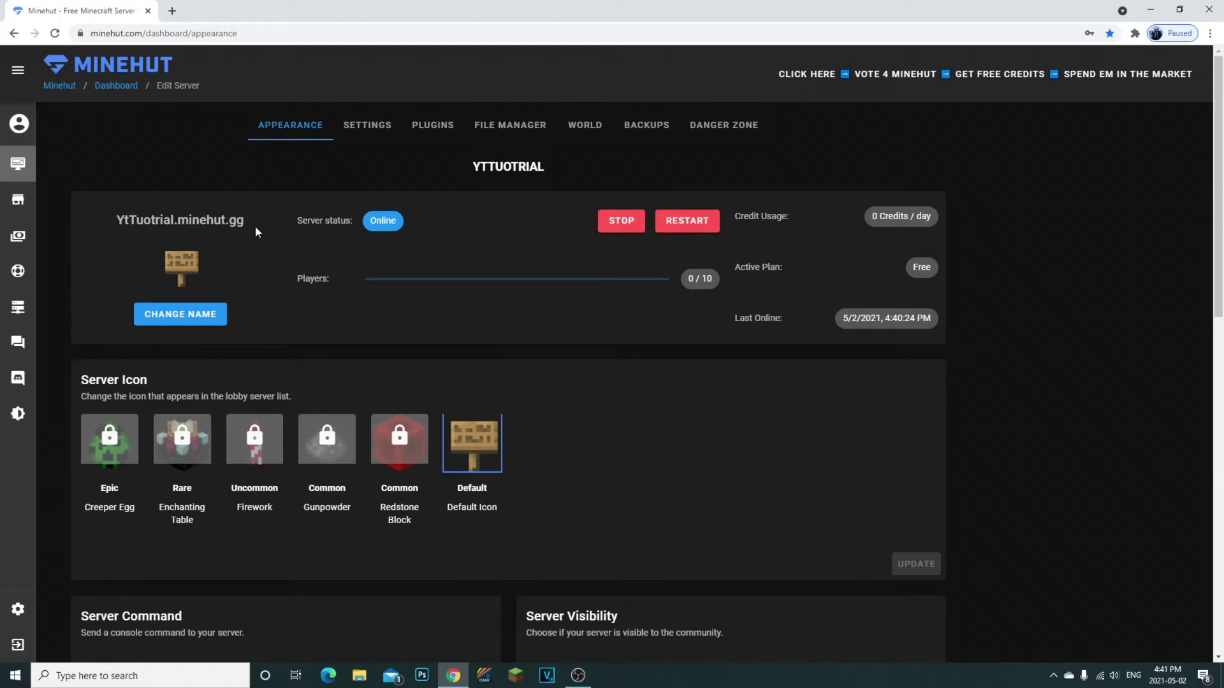
Examine the server's address and its icon, command, visibility and MOTD options on the Appearance page.
mouse_move(255, 226)
mouse_down()
mouse_move(143, 220)
mouse_move(247, 219)
mouse_up()
click(144, 220)
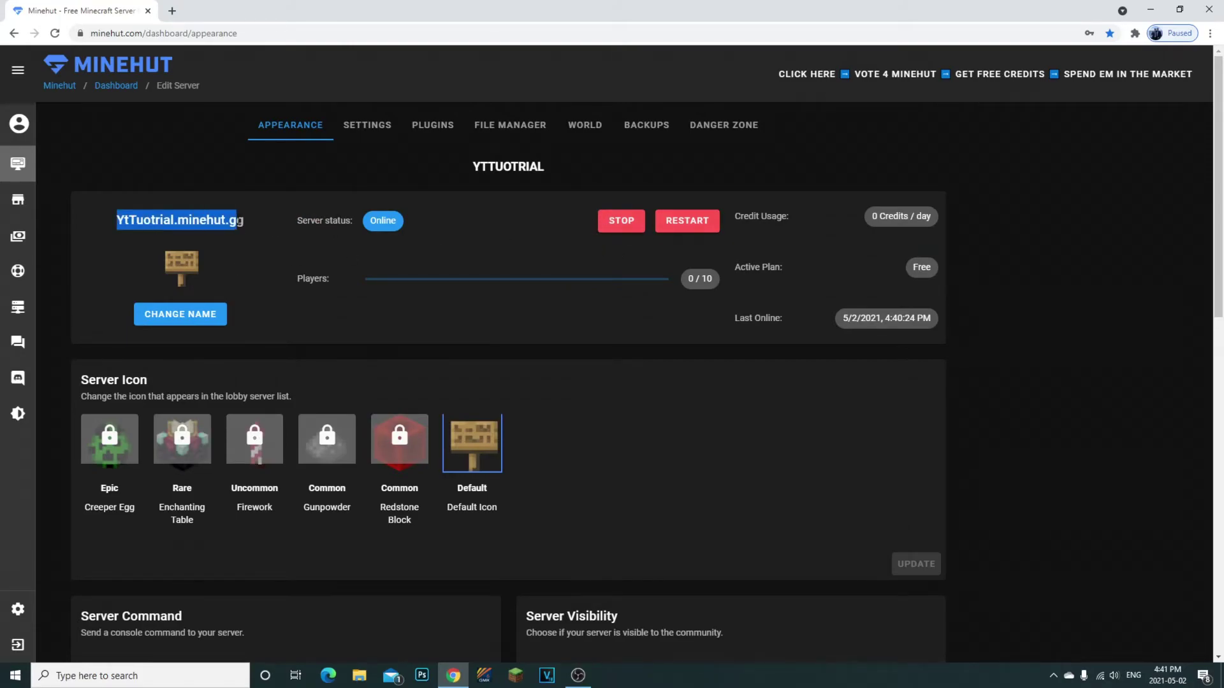
right_click(247, 220)
click(217, 220)
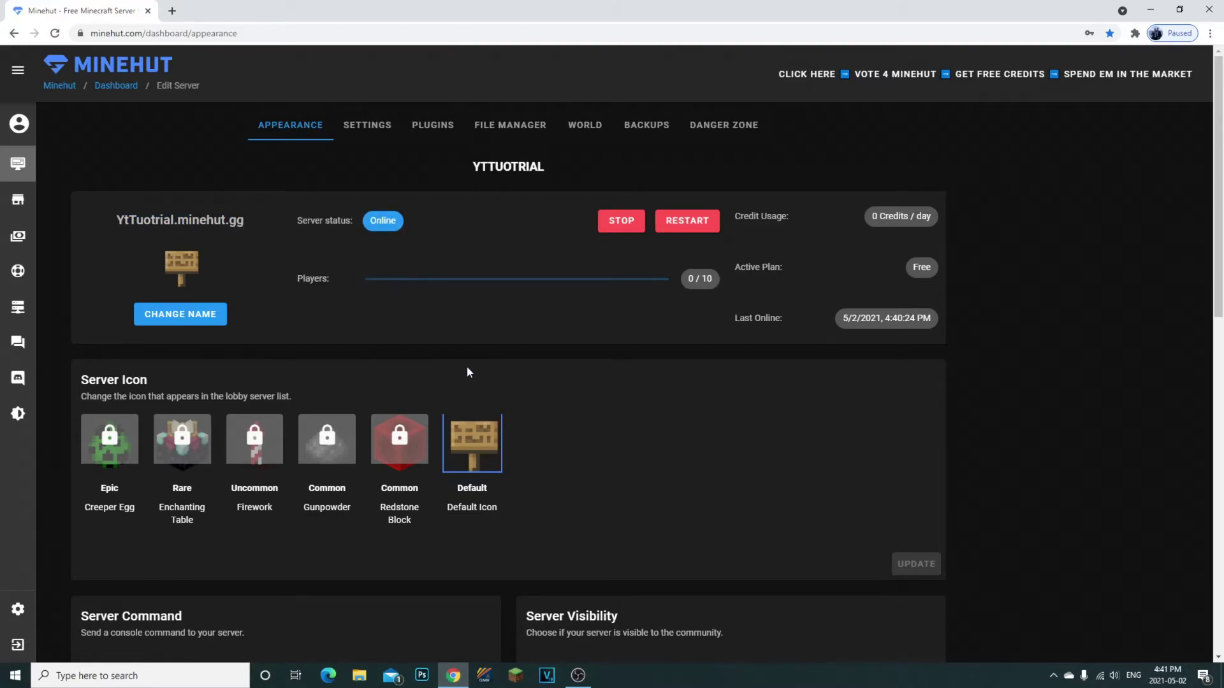
scroll(462, 357, down, 4)
scroll(494, 350, down, 2)
scroll(446, 345, up, 4)
scroll(386, 370, down, 2)
scroll(375, 384, down, 5)
drag(185, 275, 31, 287)
click(209, 301)
scroll(209, 300, up, 7)
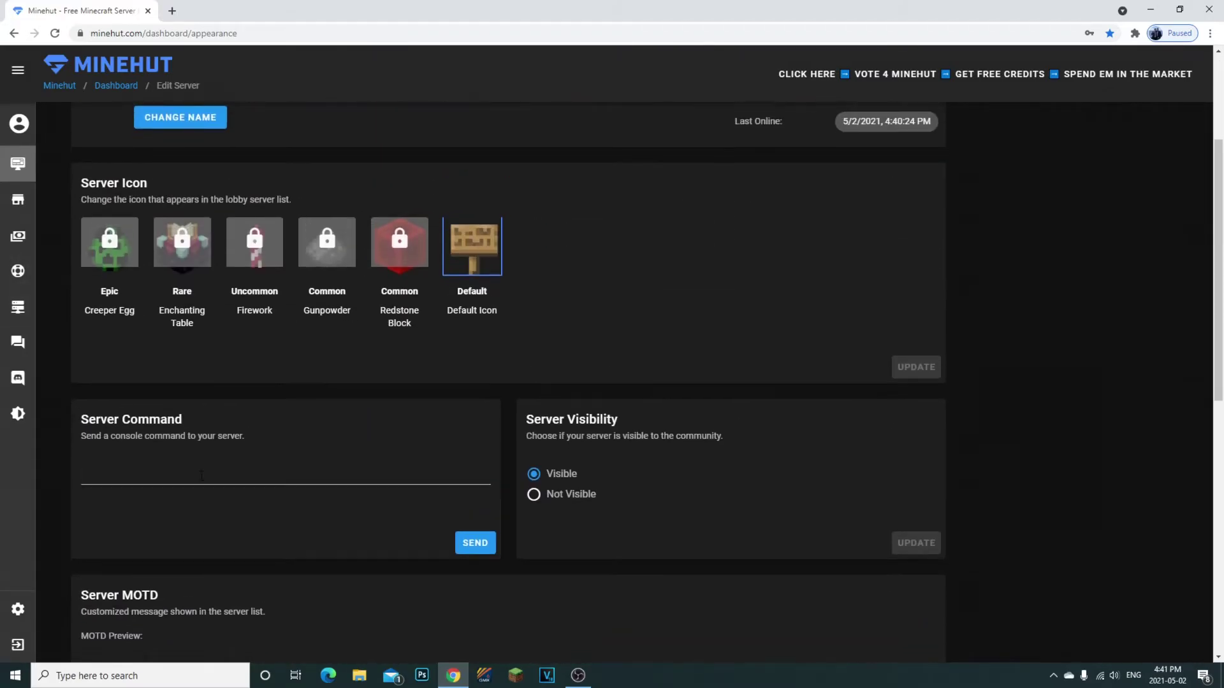
scroll(209, 300, down, 4)
scroll(389, 427, up, 10)
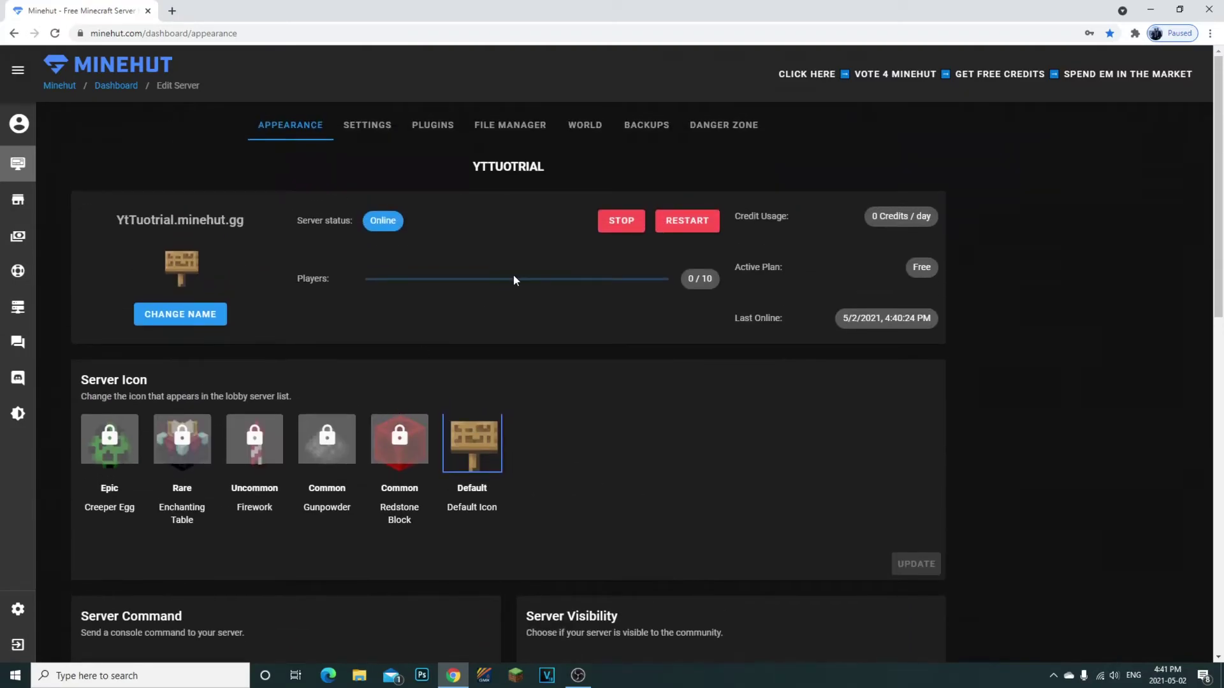
Look through the server's Settings, Plugins, File Manager, World, Backups and Danger Zone pages, and browse the plugin list.
click(360, 126)
click(439, 127)
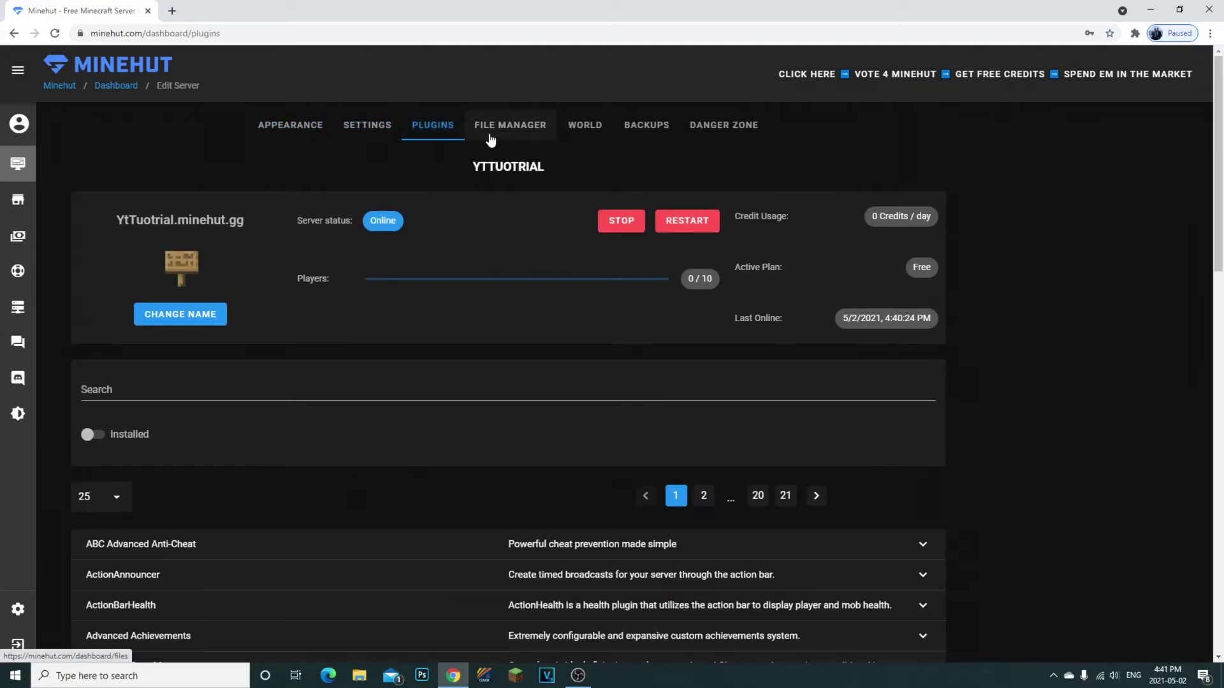
click(494, 130)
click(583, 140)
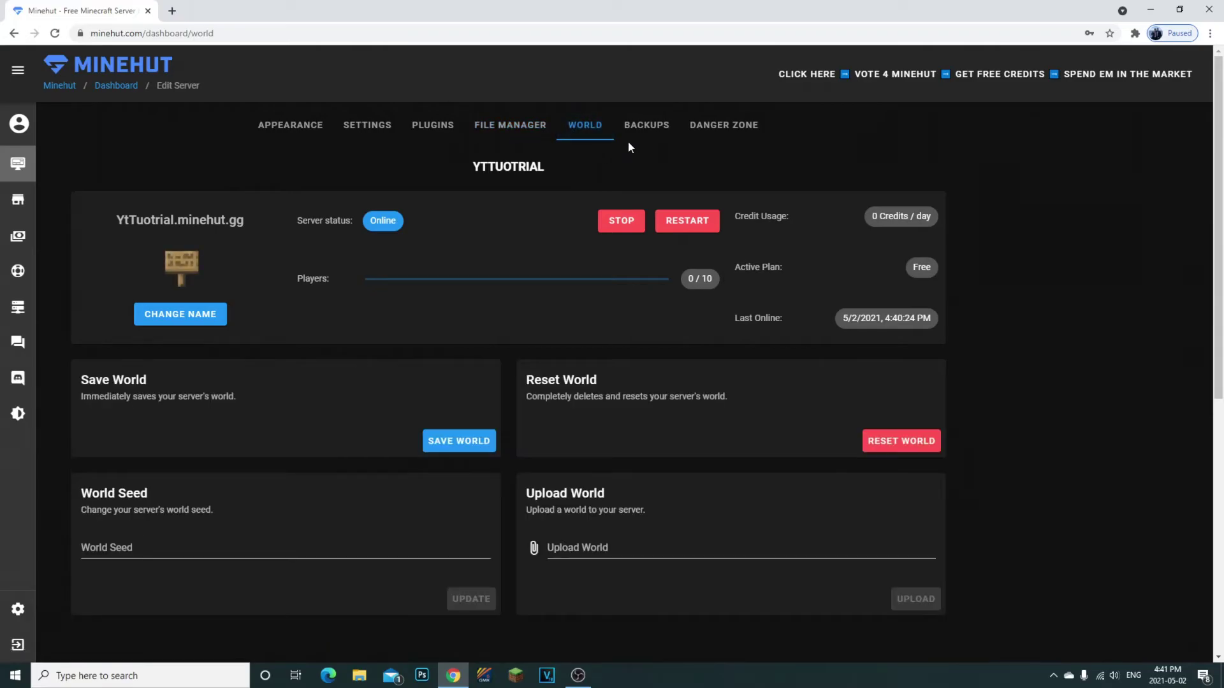
click(641, 131)
click(710, 131)
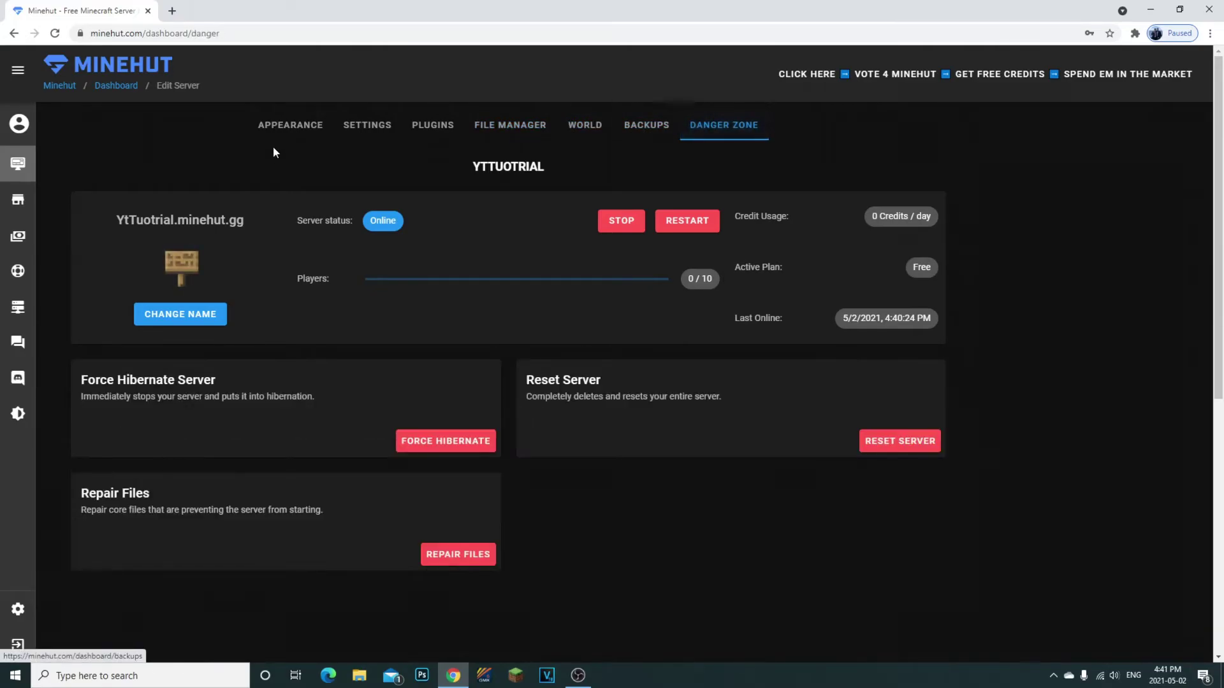
click(271, 124)
click(449, 128)
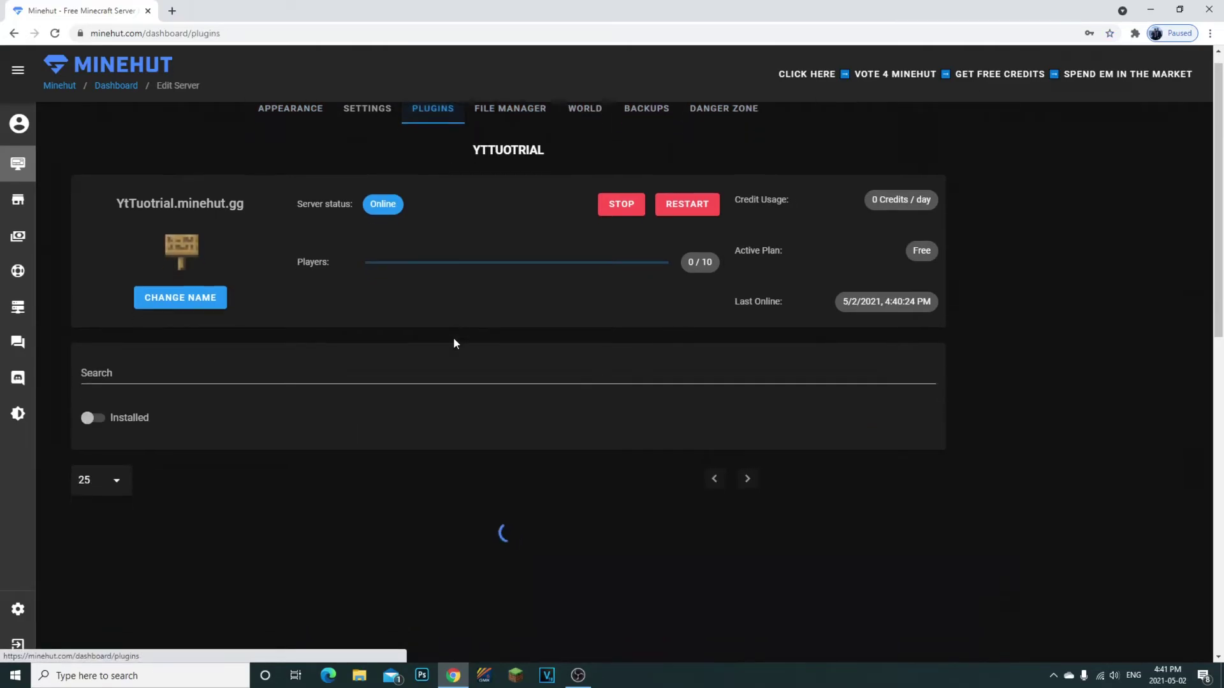
scroll(153, 329, down, 3)
scroll(594, 405, down, 1)
scroll(574, 400, up, 4)
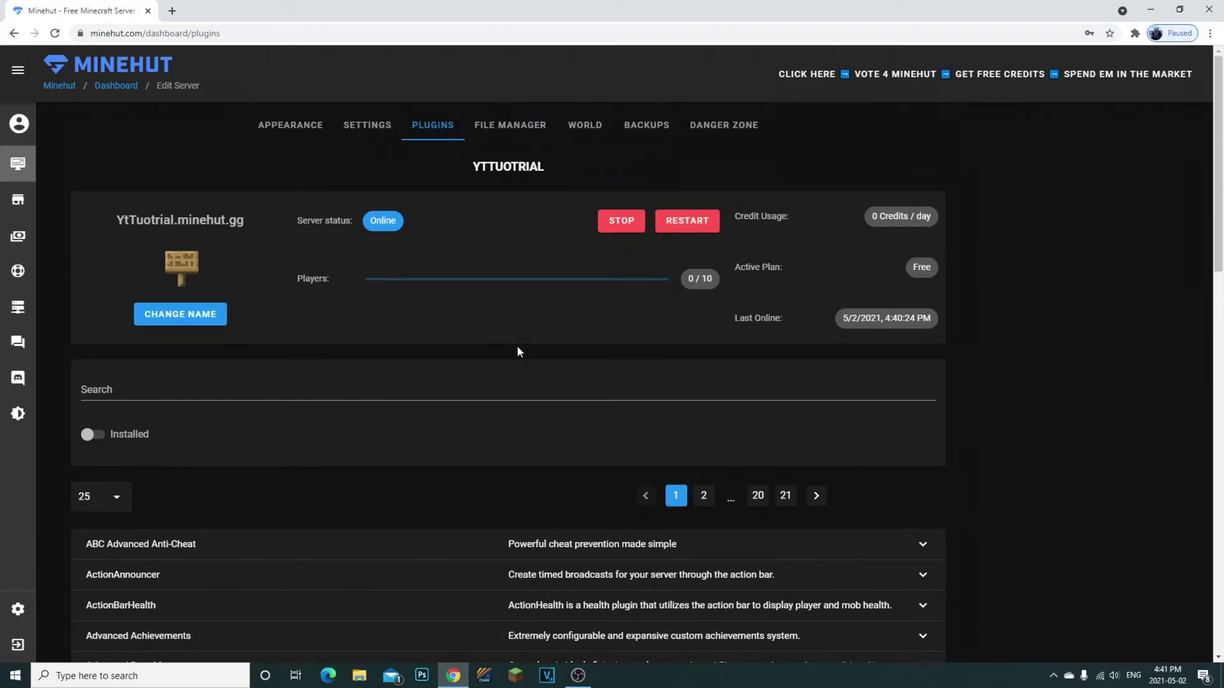
Review the Server Visibility choices and the Server MOTD section on the Appearance page.
click(281, 127)
drag(245, 221, 214, 221)
click(210, 222)
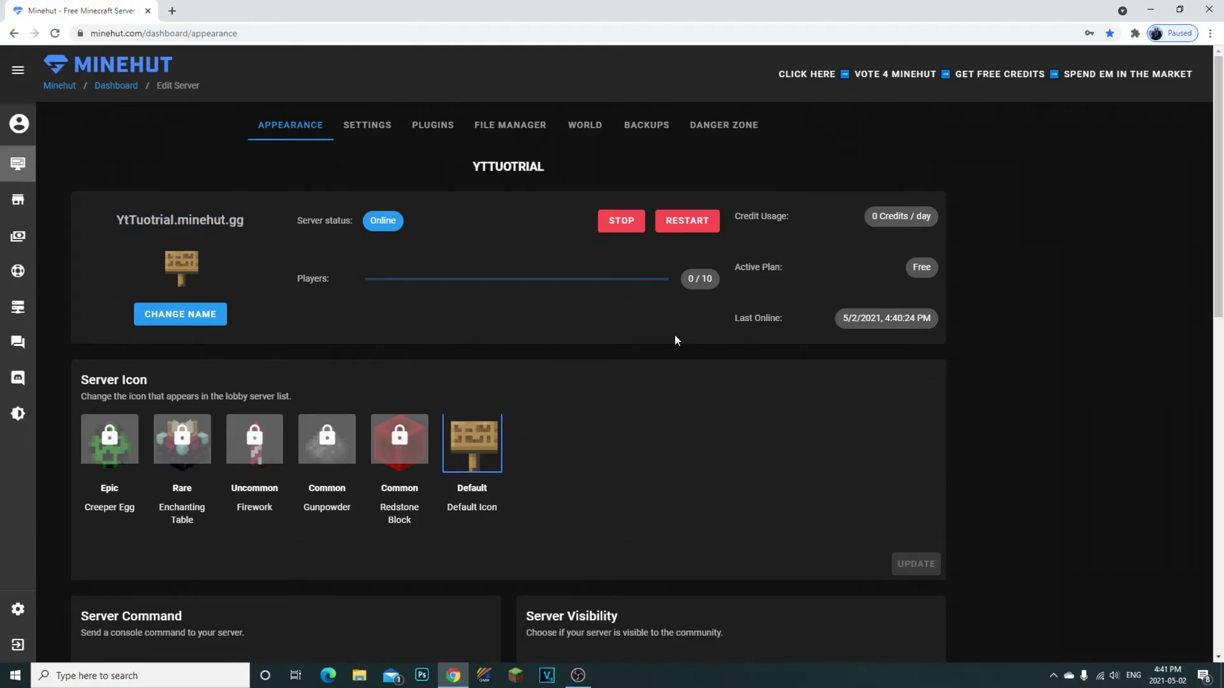
scroll(675, 334, down, 4)
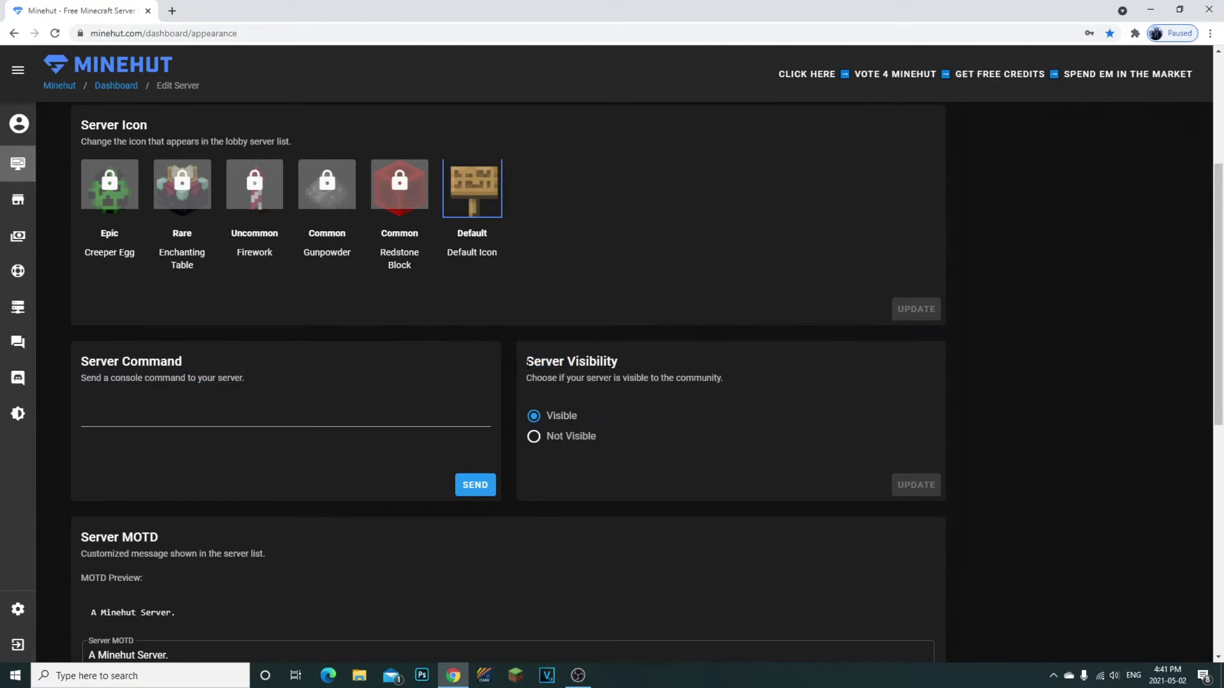
drag(526, 362, 636, 369)
scroll(469, 331, down, 6)
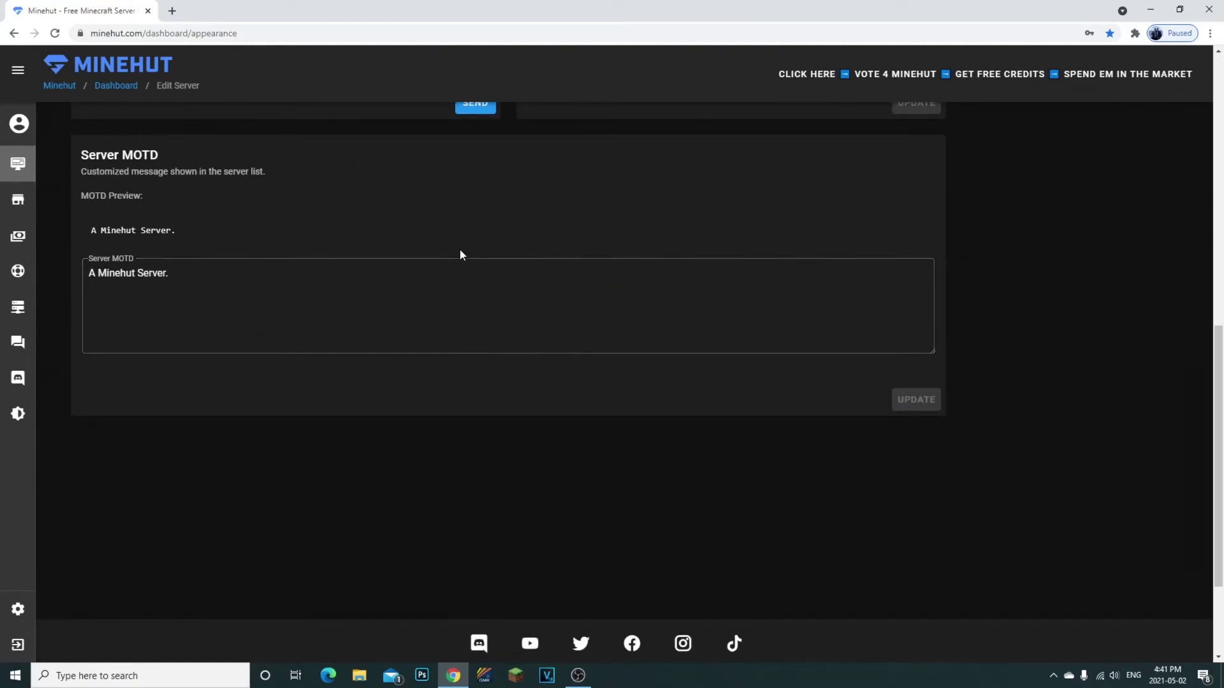
scroll(626, 351, up, 4)
double_click(593, 234)
double_click(528, 234)
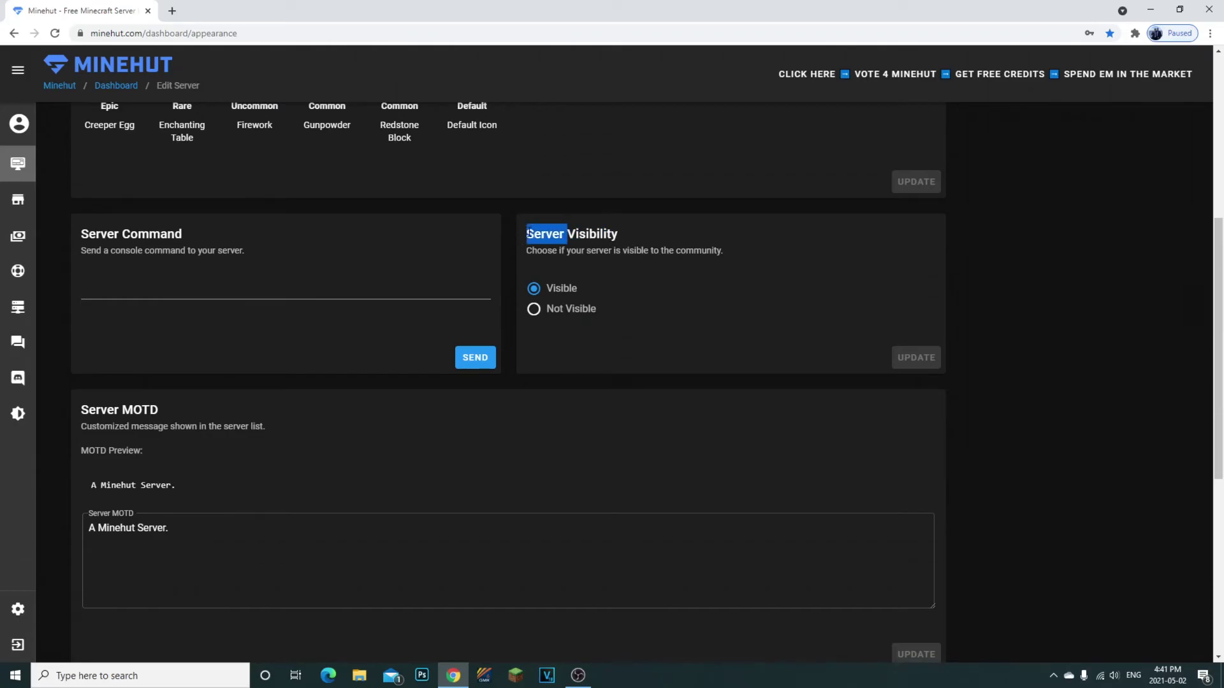
mouse_move(604, 235)
mouse_down()
mouse_move(514, 237)
mouse_move(585, 236)
mouse_up()
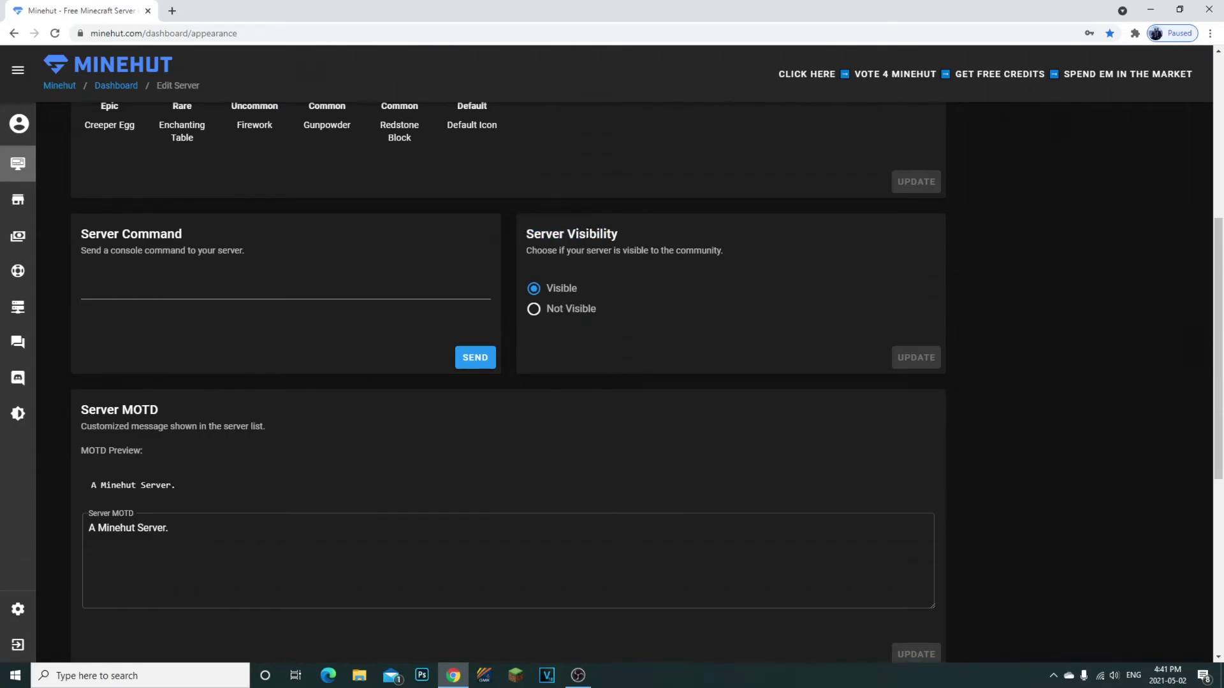
click(584, 235)
scroll(494, 286, up, 4)
scroll(459, 306, up, 2)
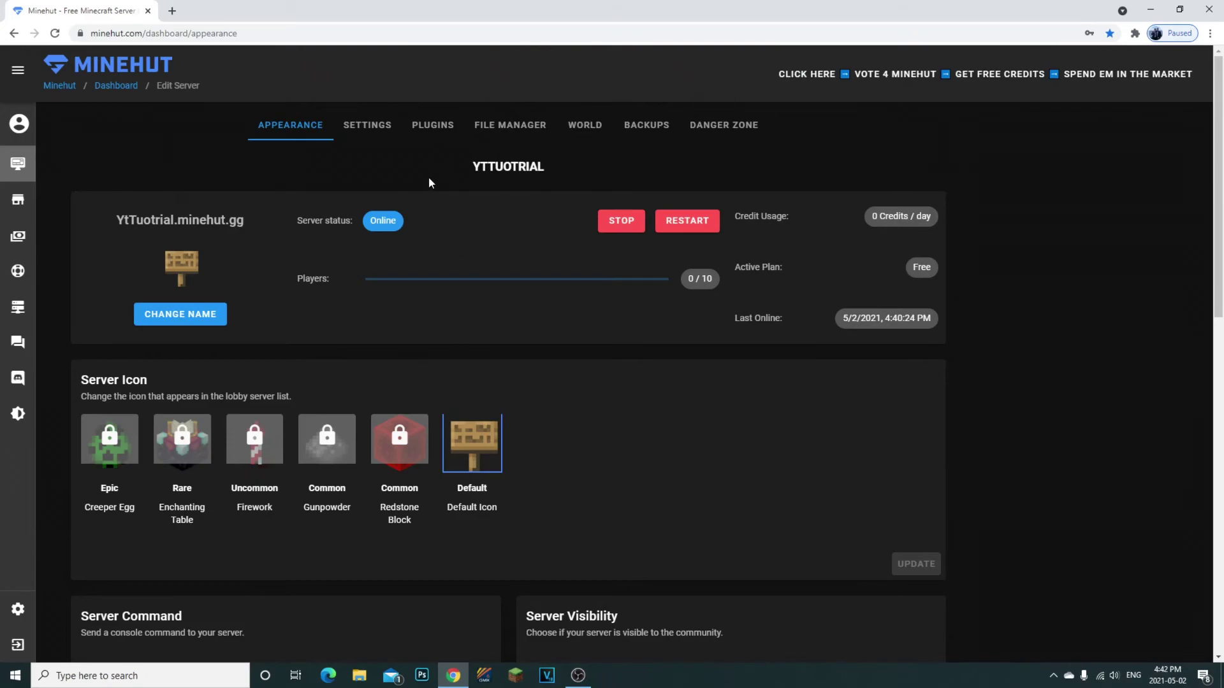
mouse_move(246, 221)
mouse_down()
mouse_move(136, 218)
mouse_move(246, 220)
mouse_up()
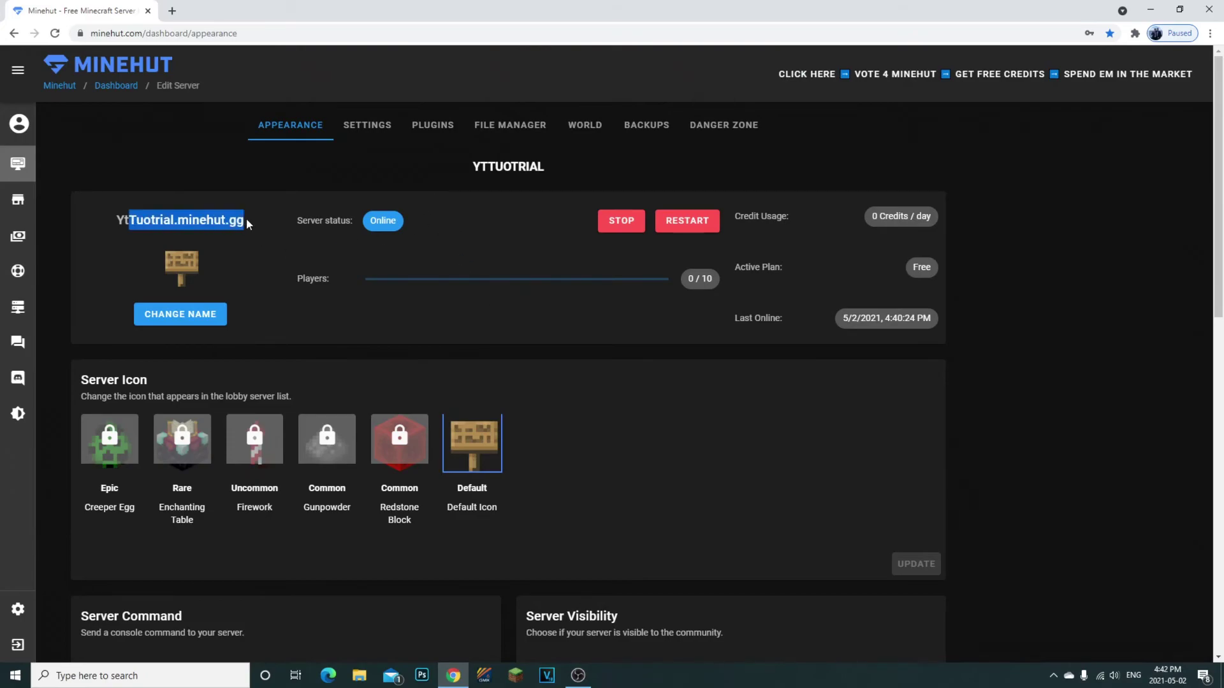
click(250, 223)
mouse_move(143, 221)
mouse_down()
mouse_move(244, 220)
mouse_move(153, 221)
mouse_up()
drag(116, 220, 245, 220)
click(232, 221)
click(141, 224)
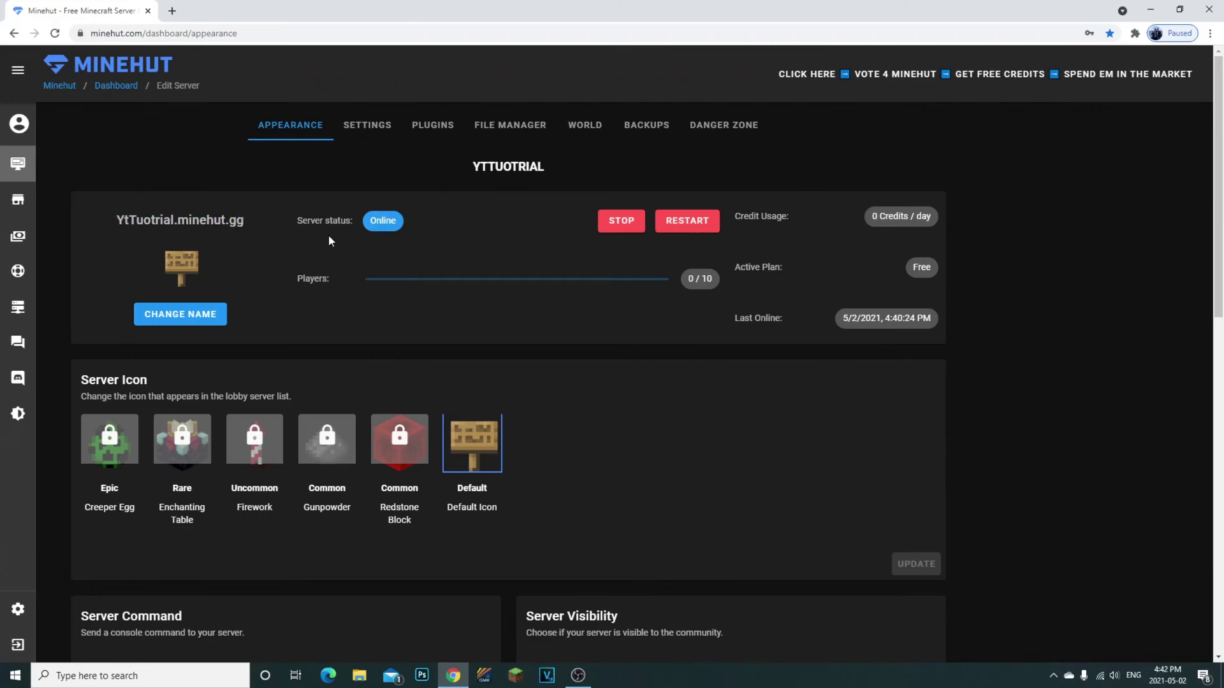
Revisit the plugin, file, world and backup pages, and examine the gamemode and other gameplay options in Settings.
click(376, 128)
click(441, 126)
click(506, 126)
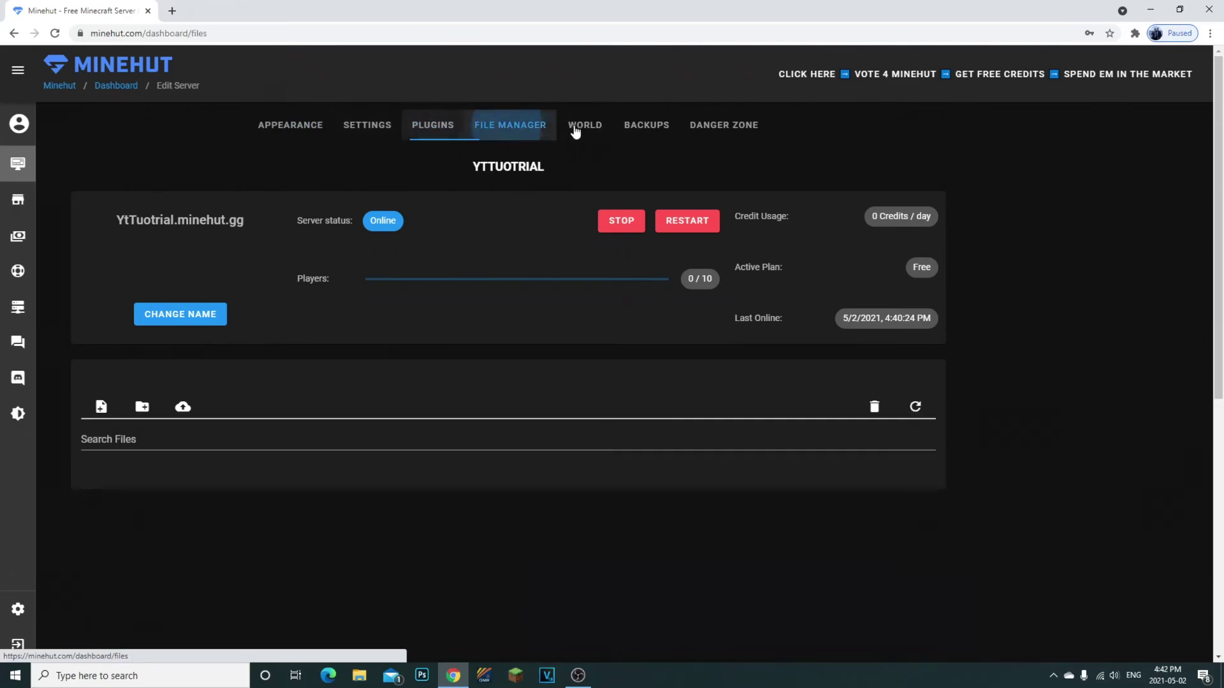
click(576, 128)
click(634, 124)
click(357, 126)
scroll(561, 341, down, 5)
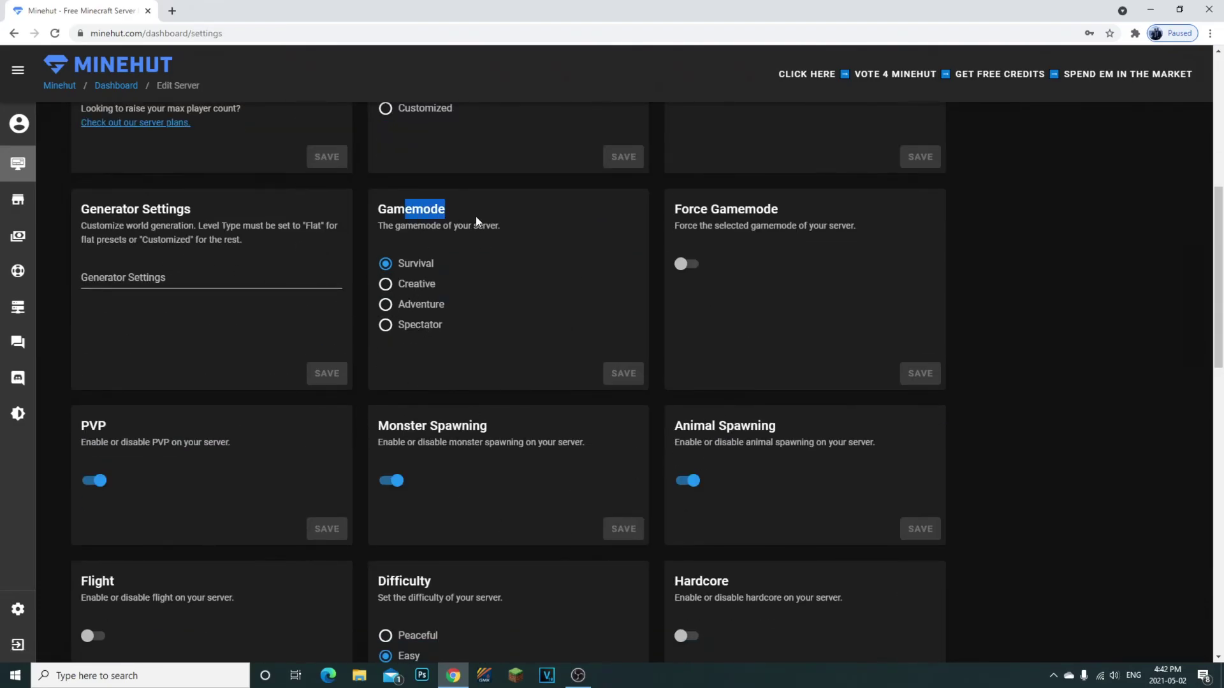
scroll(281, 186, up, 7)
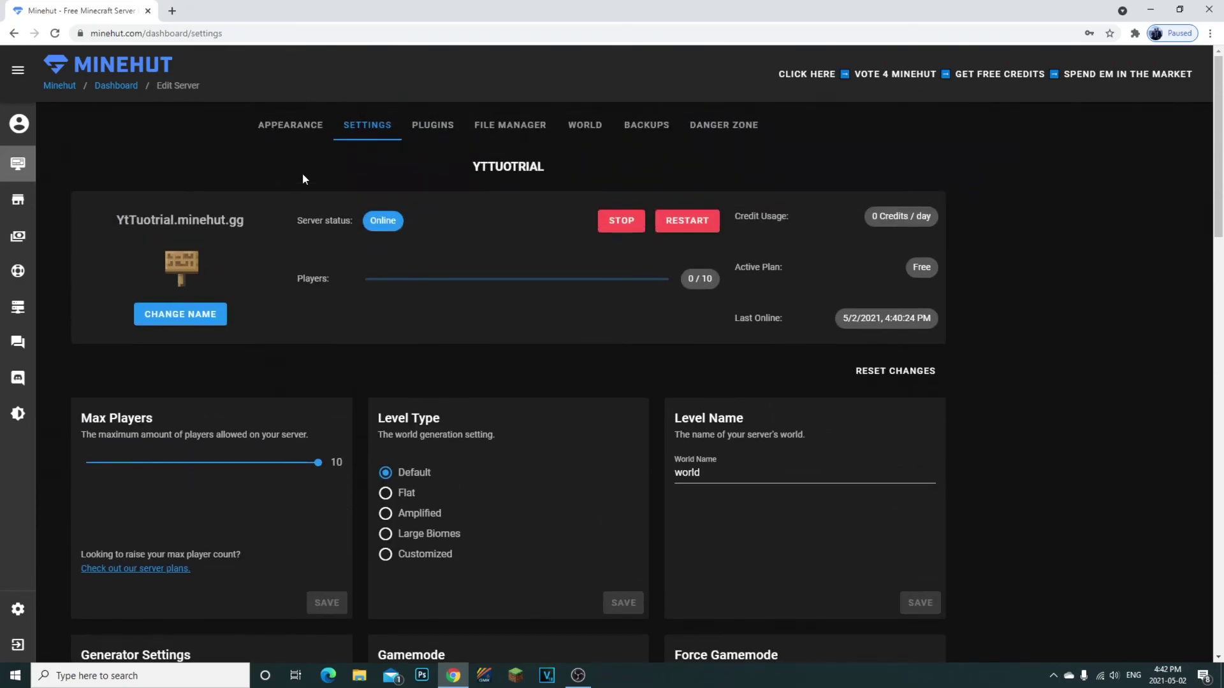